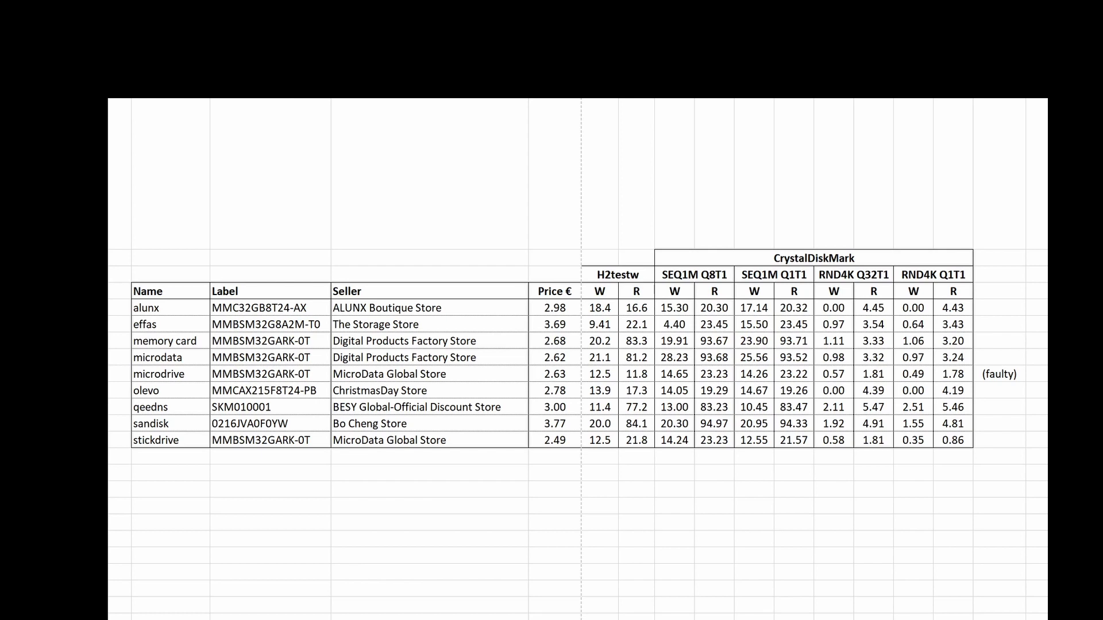
- Examine the memory card table's Name, Label, Seller and Price € columns for all nine cards
{"action": "left_click_drag", "start_coordinate": [170, 307], "coordinate": [170, 440]}
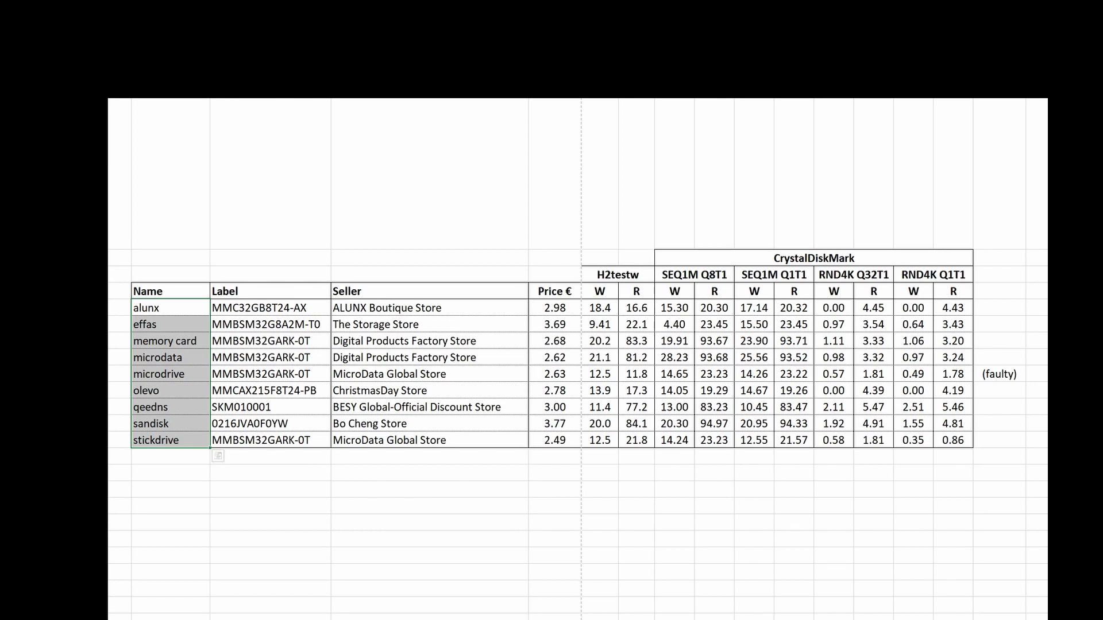
{"action": "left_click", "coordinate": [170, 357]}
{"action": "left_click", "coordinate": [270, 308]}
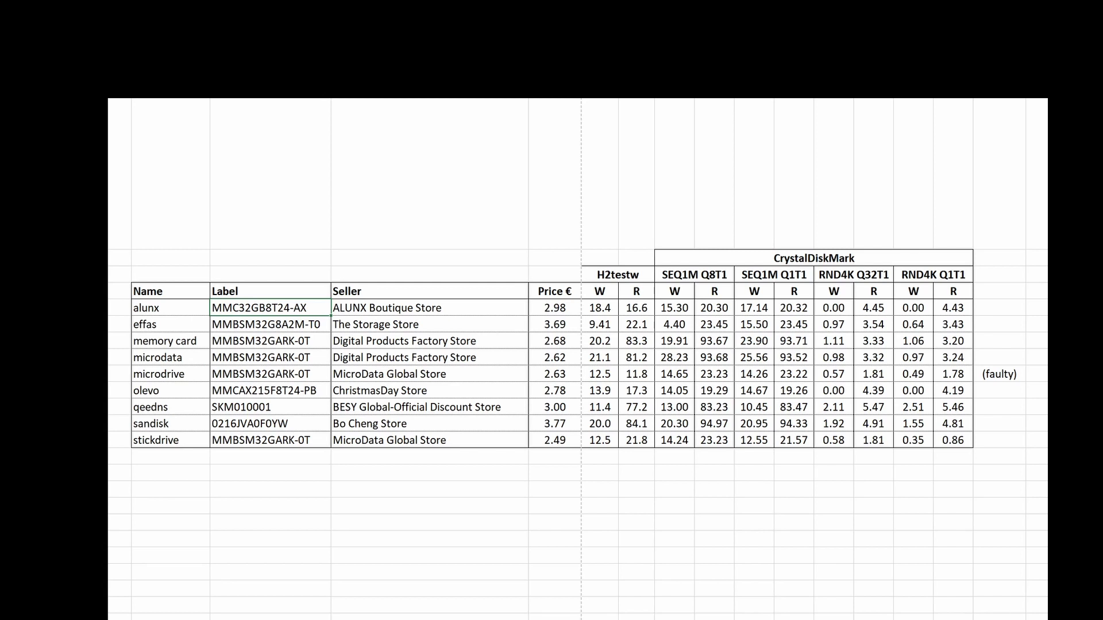
{"action": "left_click", "coordinate": [270, 340]}
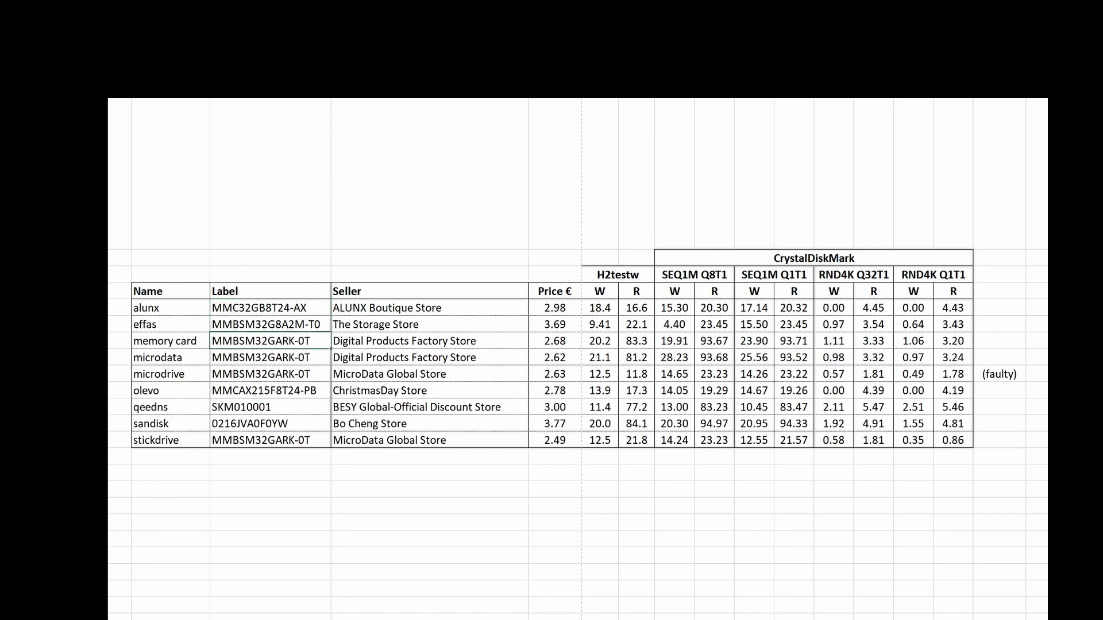
{"action": "left_click", "coordinate": [430, 308]}
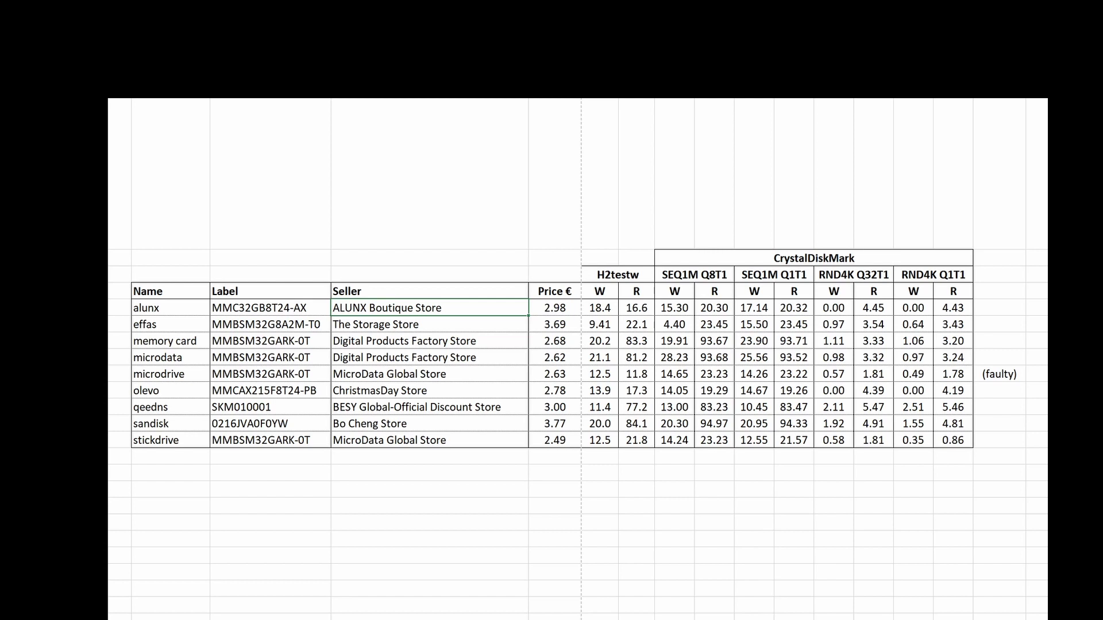
{"action": "left_click", "coordinate": [429, 341]}
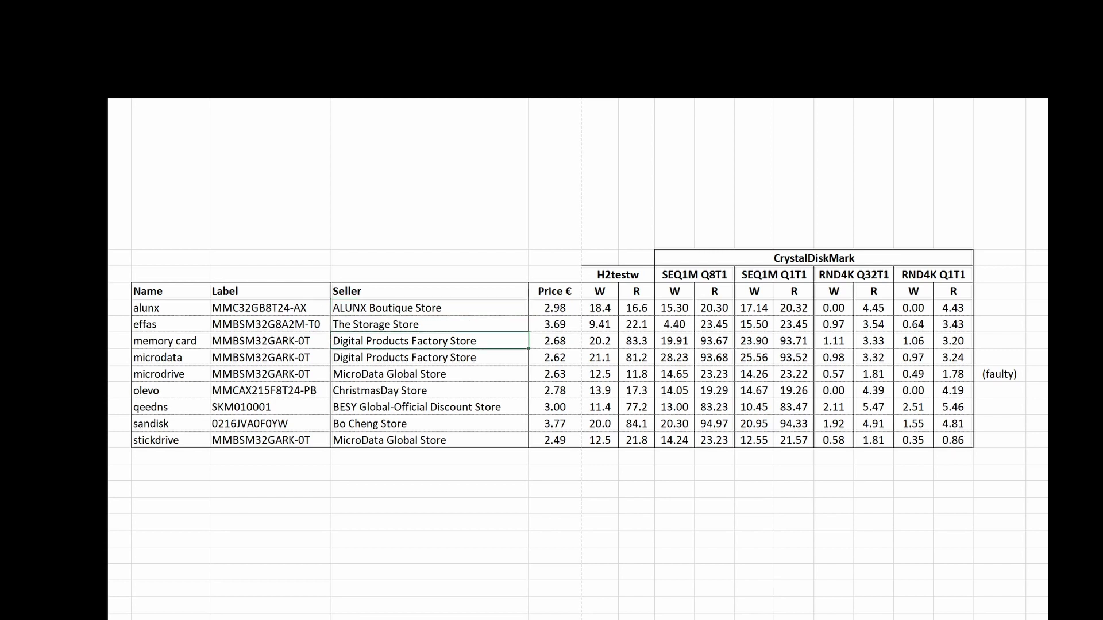
{"action": "left_click", "coordinate": [555, 291]}
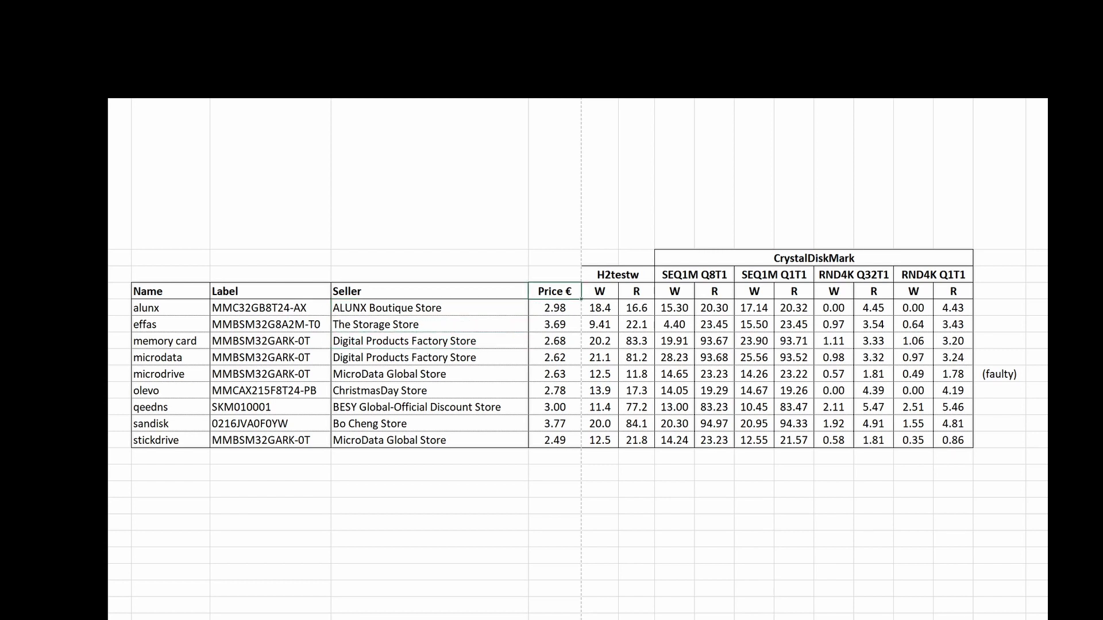
{"action": "left_click_drag", "start_coordinate": [554, 308], "coordinate": [554, 440]}
{"action": "left_click", "coordinate": [554, 357]}
{"action": "left_click_drag", "start_coordinate": [555, 308], "coordinate": [554, 440]}
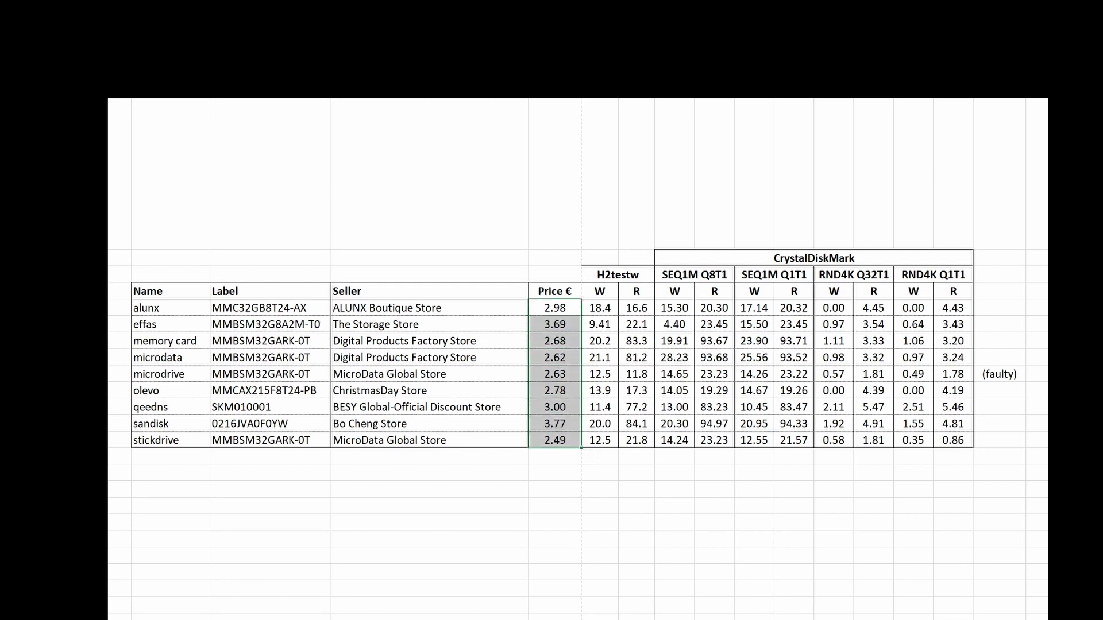
- Examine the H2testw write and read speeds of all cards, including the microdrive card's read speed
{"action": "left_click", "coordinate": [618, 274]}
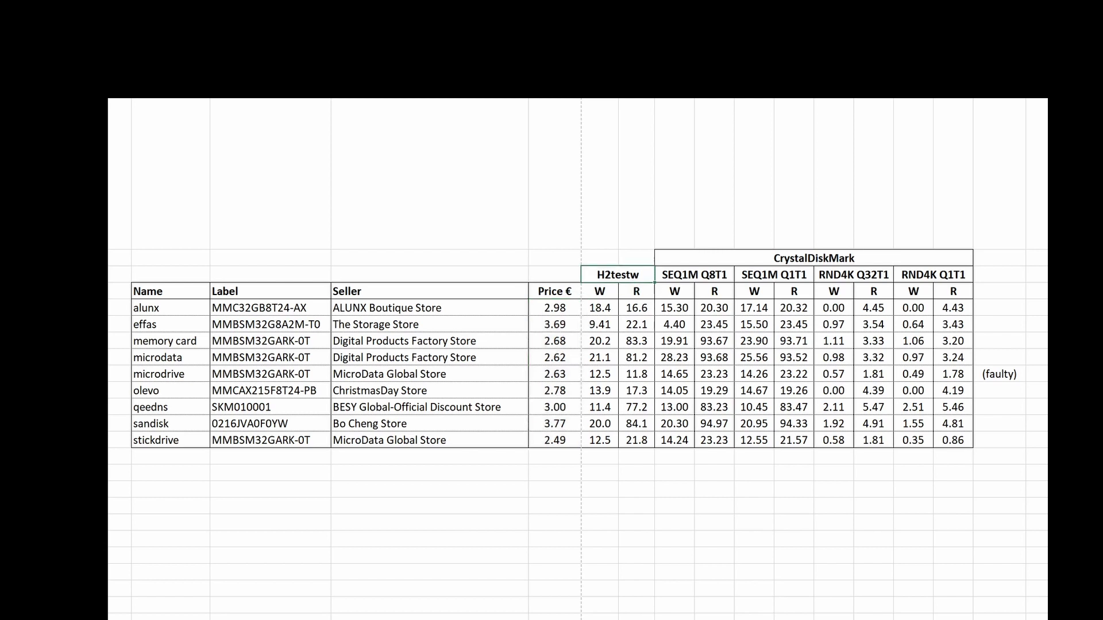
{"action": "left_click", "coordinate": [600, 291]}
{"action": "left_click", "coordinate": [636, 291]}
{"action": "left_click_drag", "start_coordinate": [599, 308], "coordinate": [636, 440]}
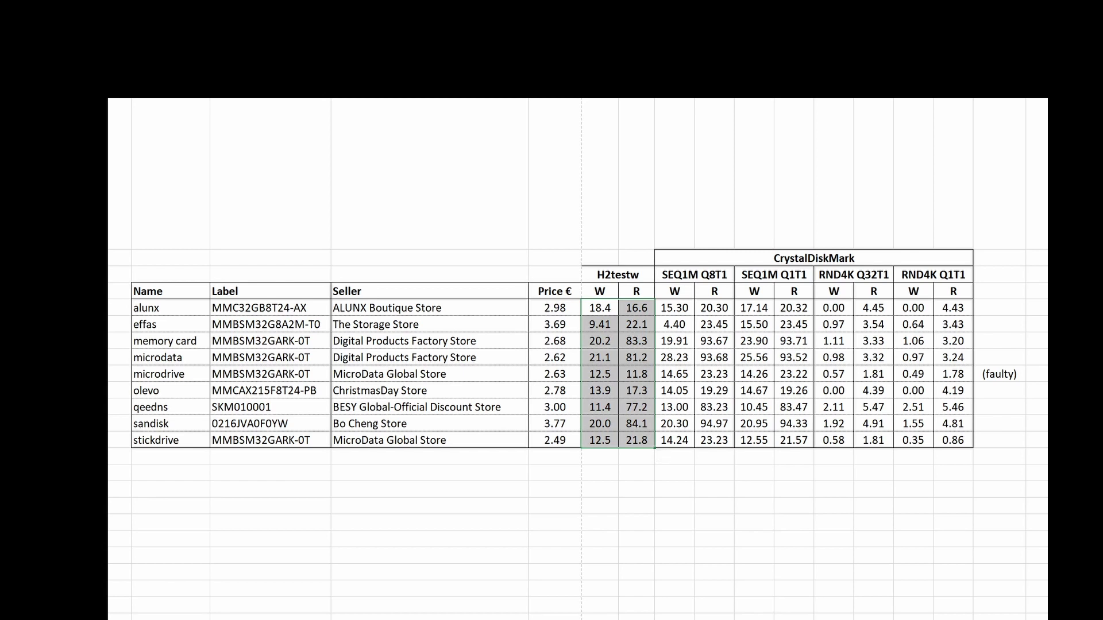
{"action": "left_click", "coordinate": [636, 374]}
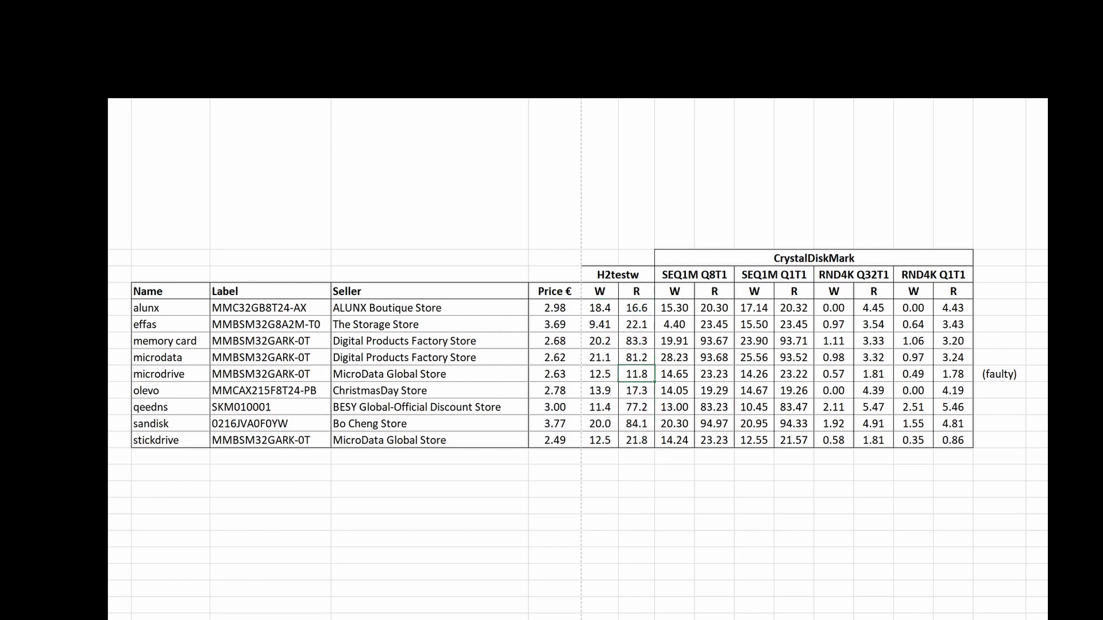
- Examine the CrystalDiskMark SEQ1M and RND4K results, comparing sequential and random write and read speeds across the cards
{"action": "left_click", "coordinate": [814, 258]}
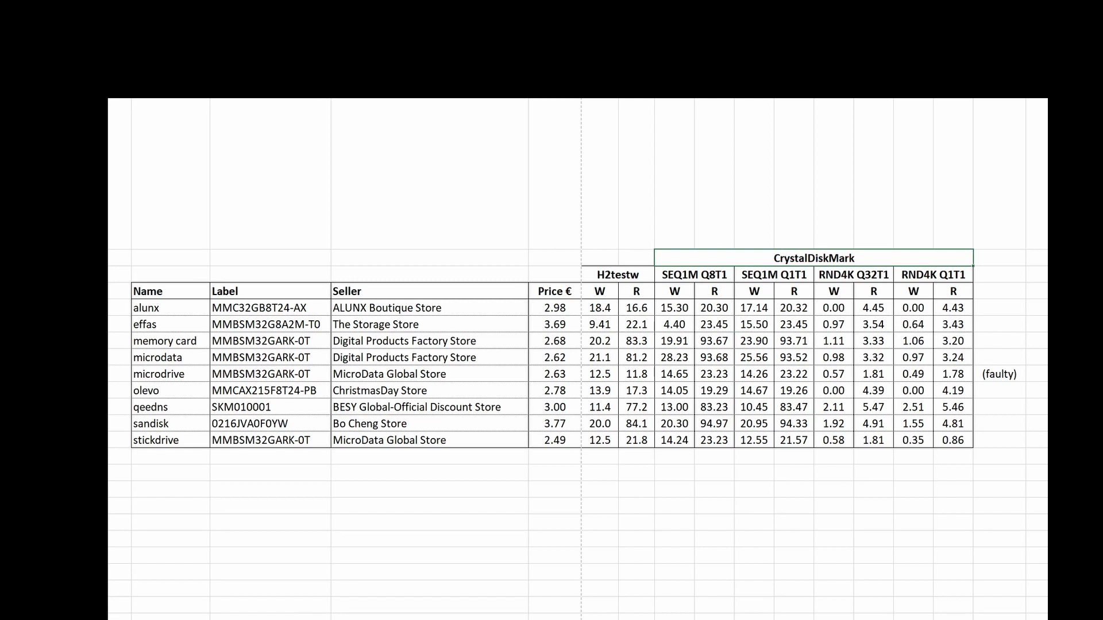
{"action": "left_click_drag", "start_coordinate": [694, 274], "coordinate": [794, 440]}
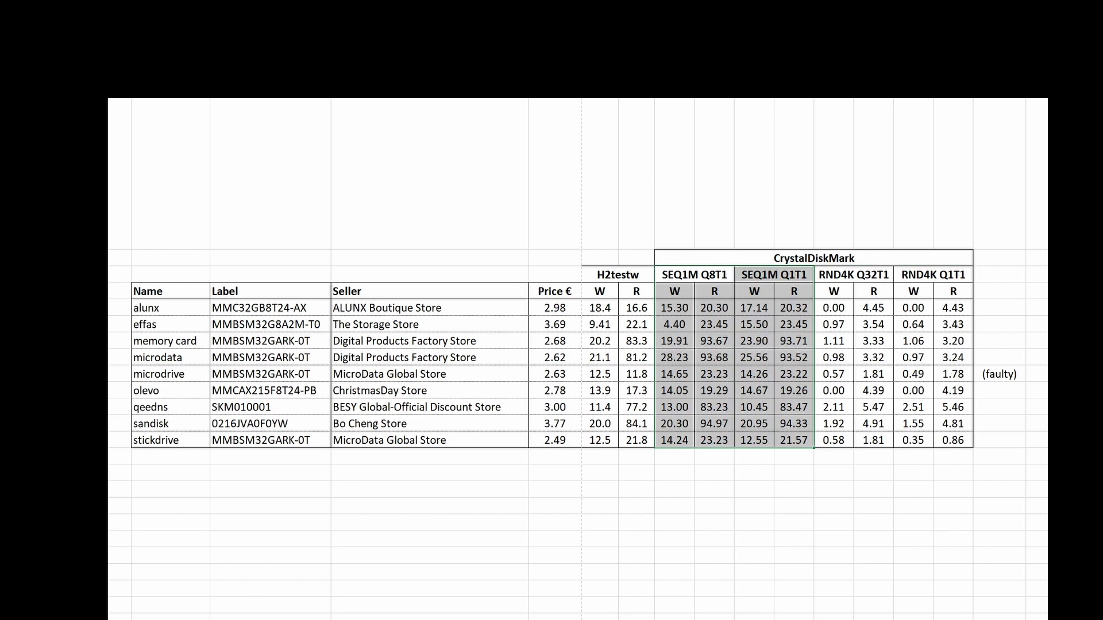
{"action": "left_click", "coordinate": [853, 275]}
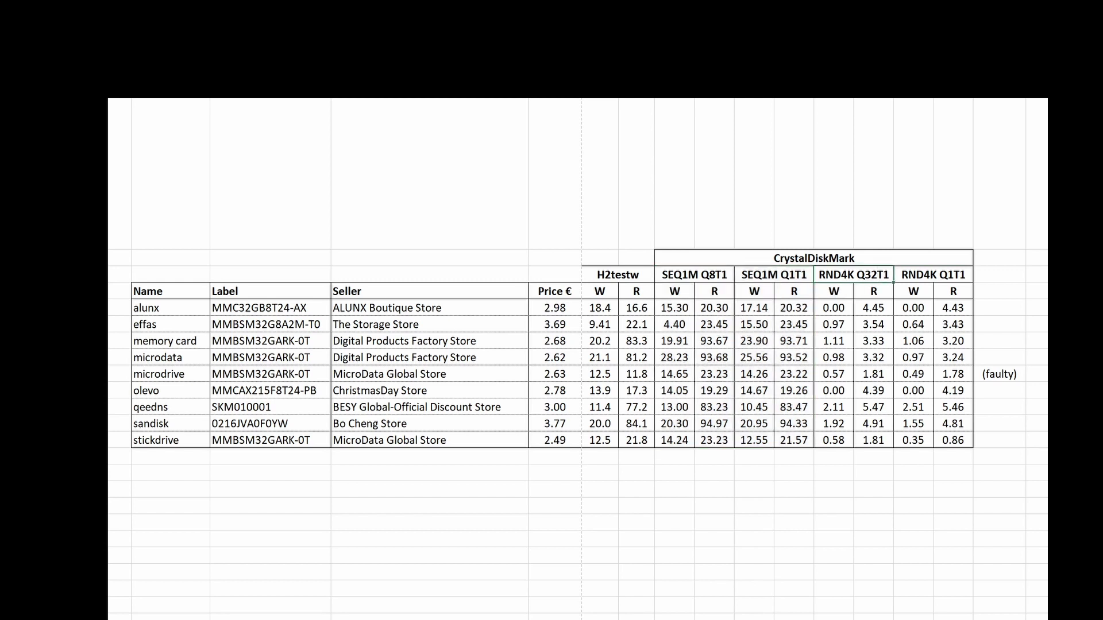
{"action": "left_click_drag", "start_coordinate": [854, 274], "coordinate": [953, 440]}
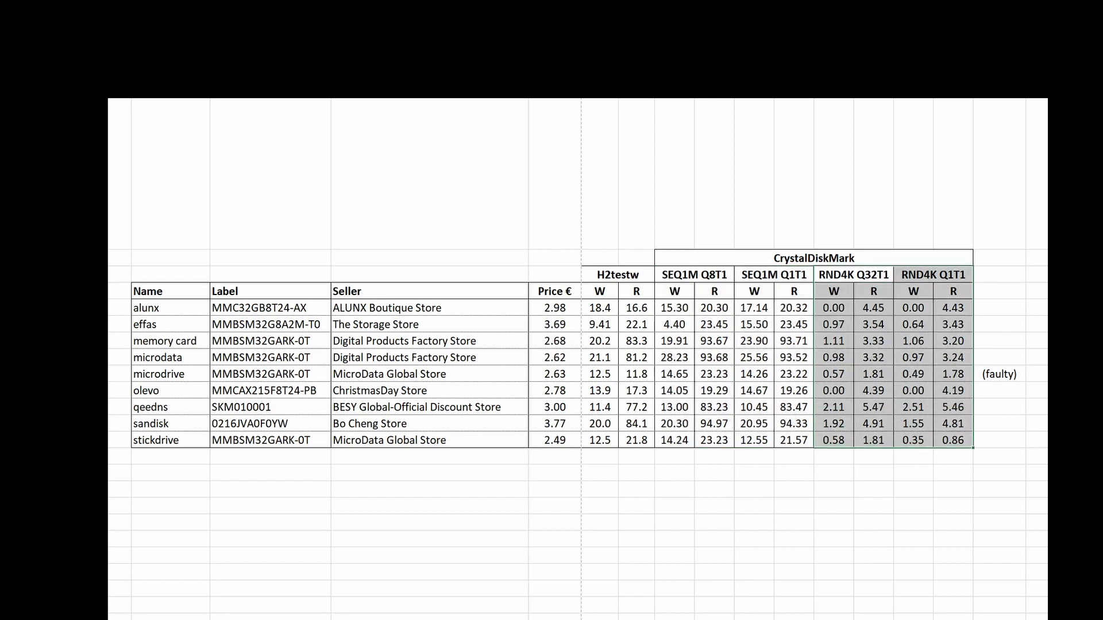
{"action": "left_click", "coordinate": [913, 390]}
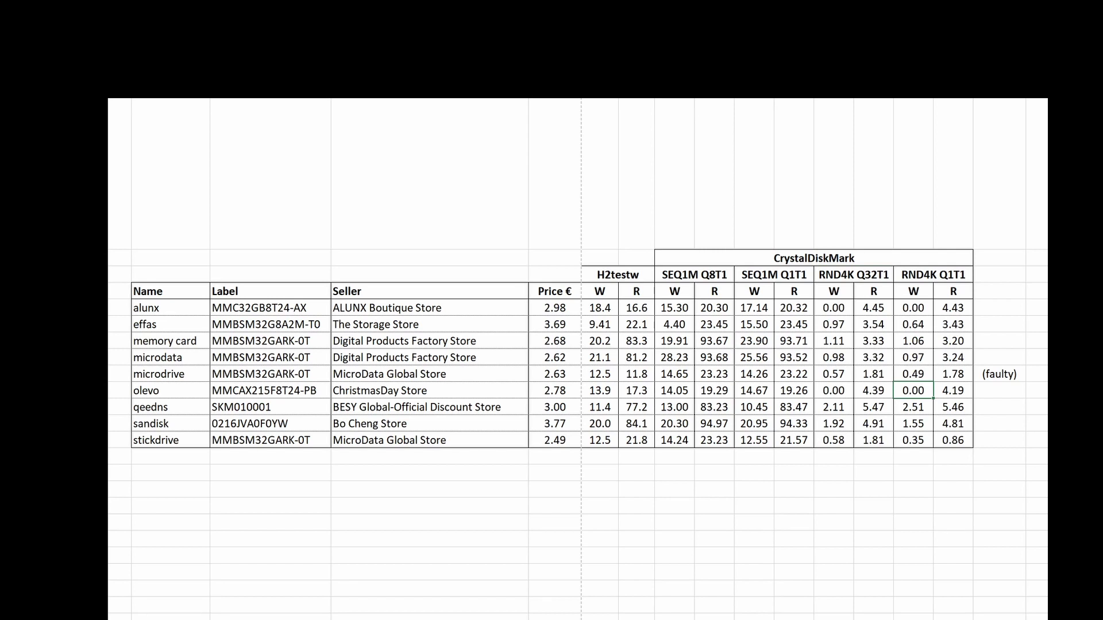
{"action": "left_click_drag", "start_coordinate": [694, 275], "coordinate": [794, 440]}
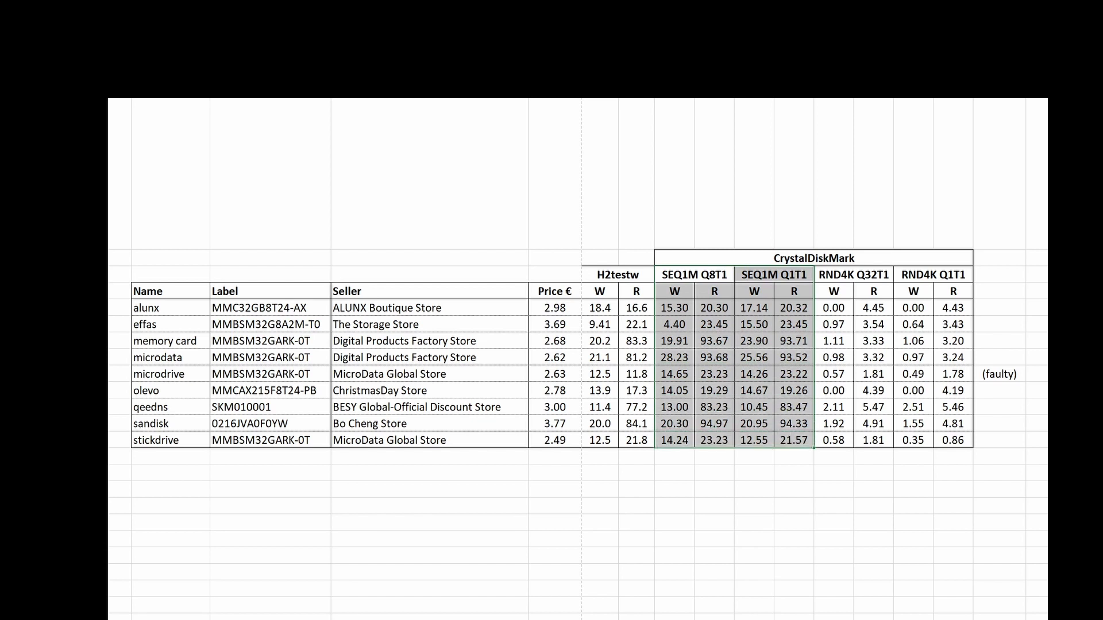
{"action": "left_click", "coordinate": [714, 340]}
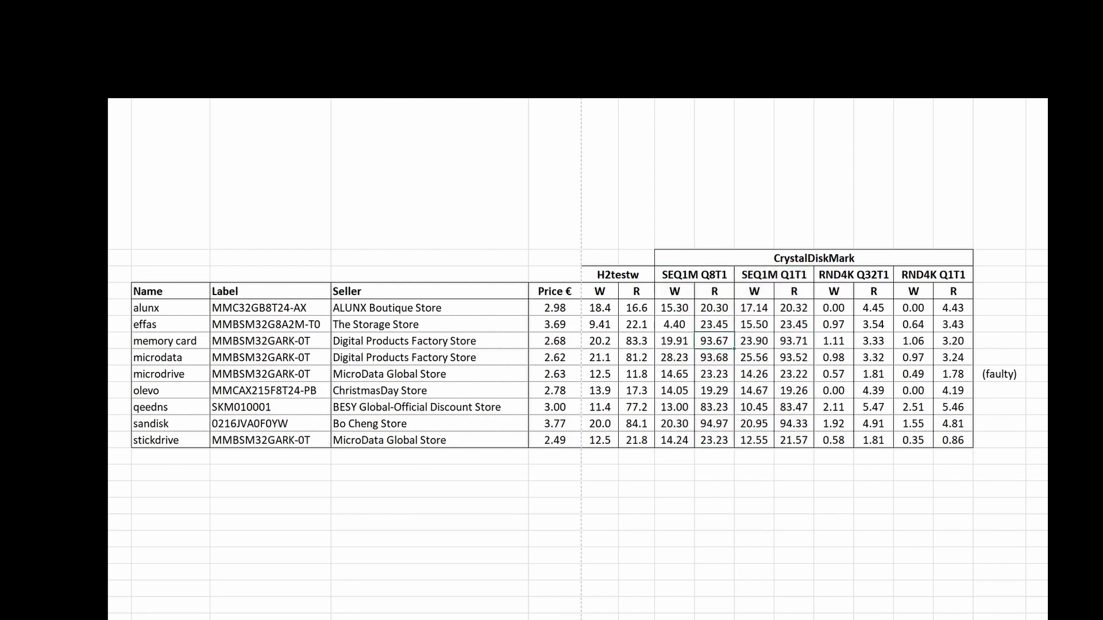
{"action": "left_click", "coordinate": [754, 489]}
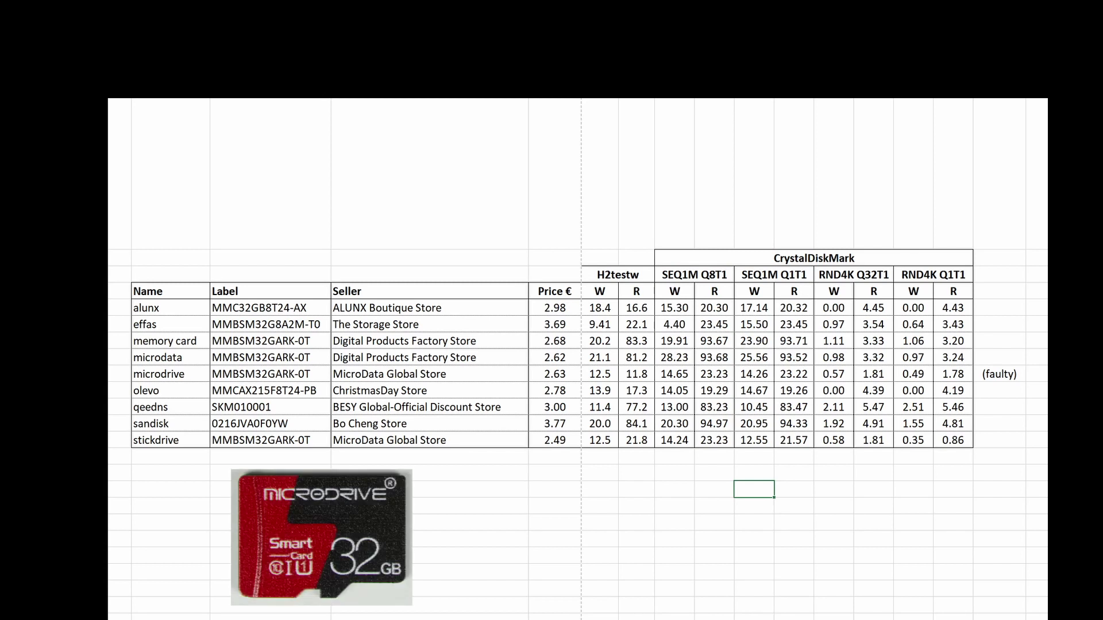
- Apply strikethrough to the microdrive row from its name through the (faulty) note
{"action": "left_click", "coordinate": [999, 374]}
{"action": "left_click", "coordinate": [170, 374]}
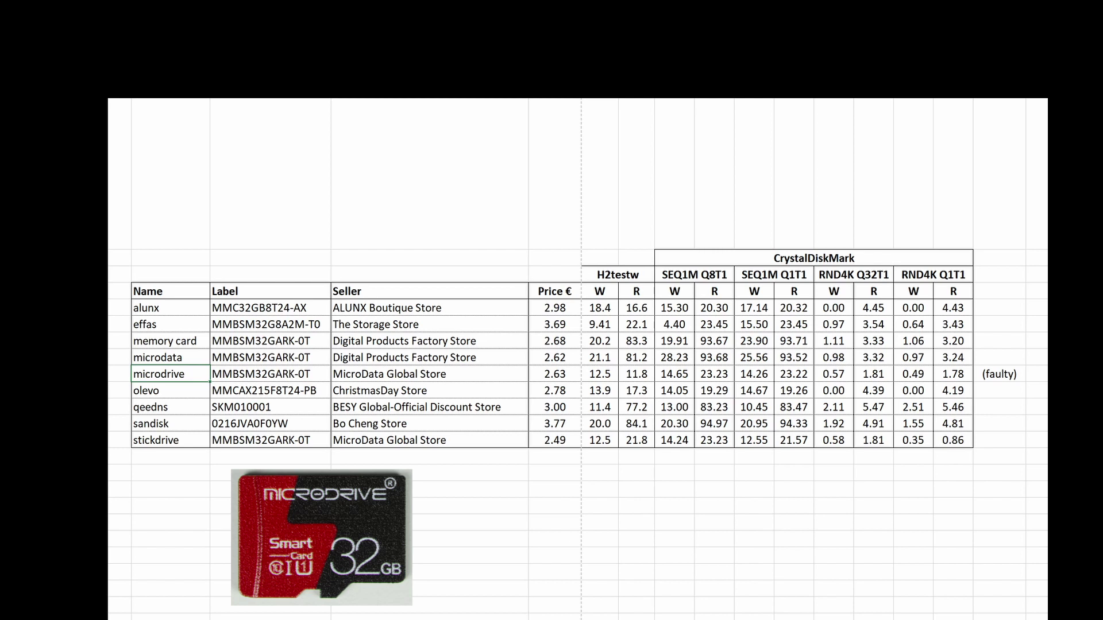
{"action": "left_click", "coordinate": [618, 275]}
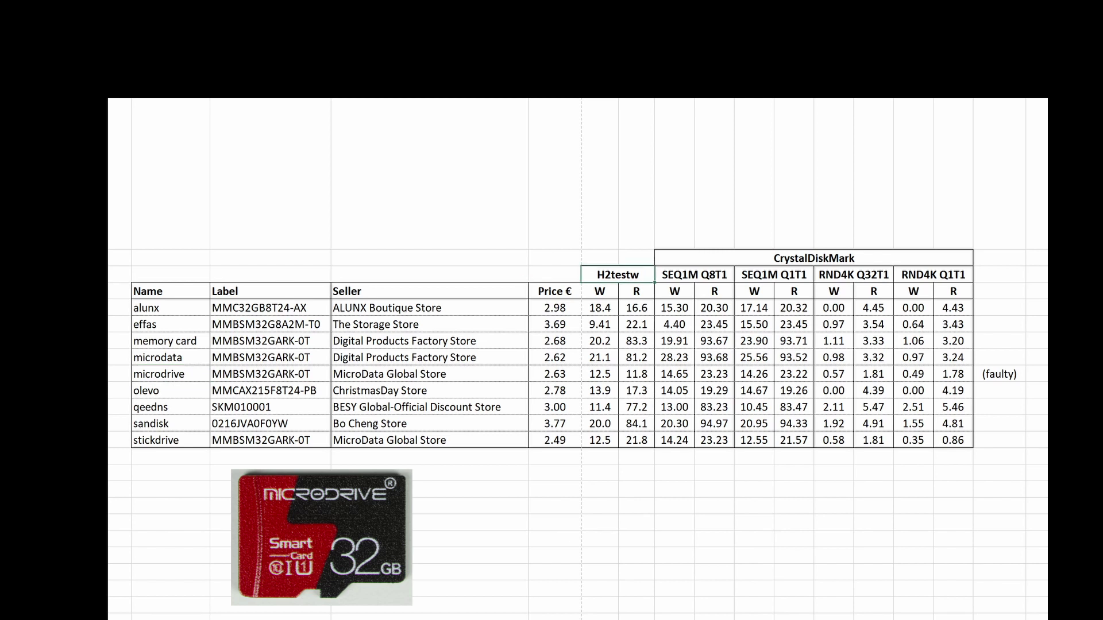
{"action": "left_click", "coordinate": [170, 374]}
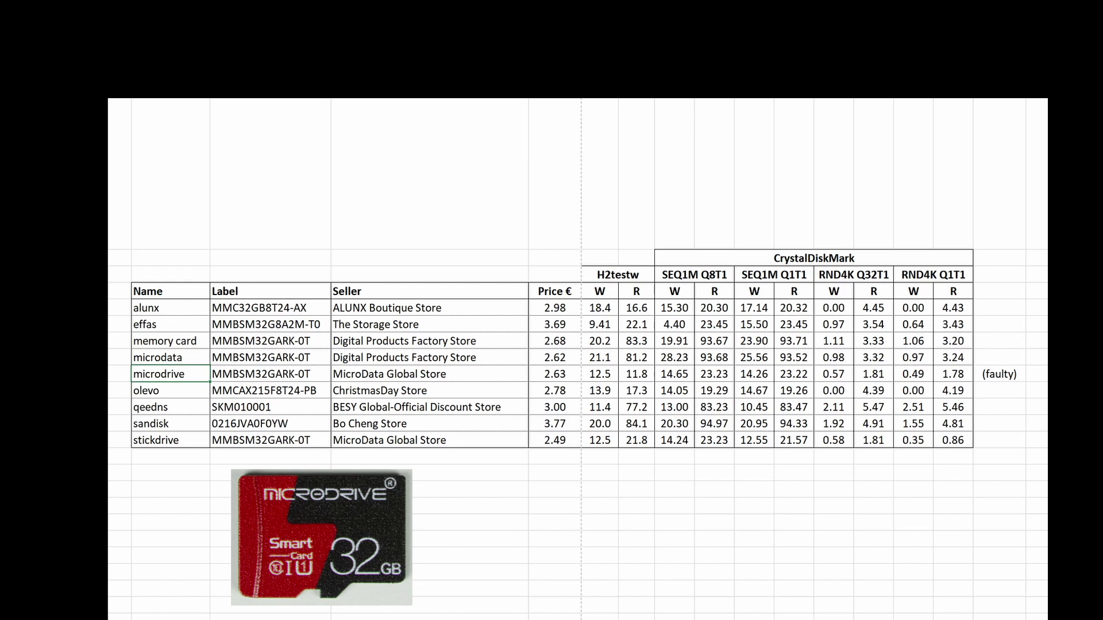
{"action": "key", "text": "shift+Right"}
{"action": "key", "text": "shift+Right"}
{"action": "key", "text": "shift+Right"}
{"action": "key", "text": "shift+Right"}
{"action": "key", "text": "shift+Right"}
{"action": "key", "text": "shift+Right"}
{"action": "key", "text": "shift+Right"}
{"action": "key", "text": "shift+Right"}
{"action": "key", "text": "shift+Right"}
{"action": "key", "text": "shift+Right"}
{"action": "key", "text": "shift+Right"}
{"action": "key", "text": "shift+Right"}
{"action": "key", "text": "shift+Right"}
{"action": "key", "text": "shift+Right"}
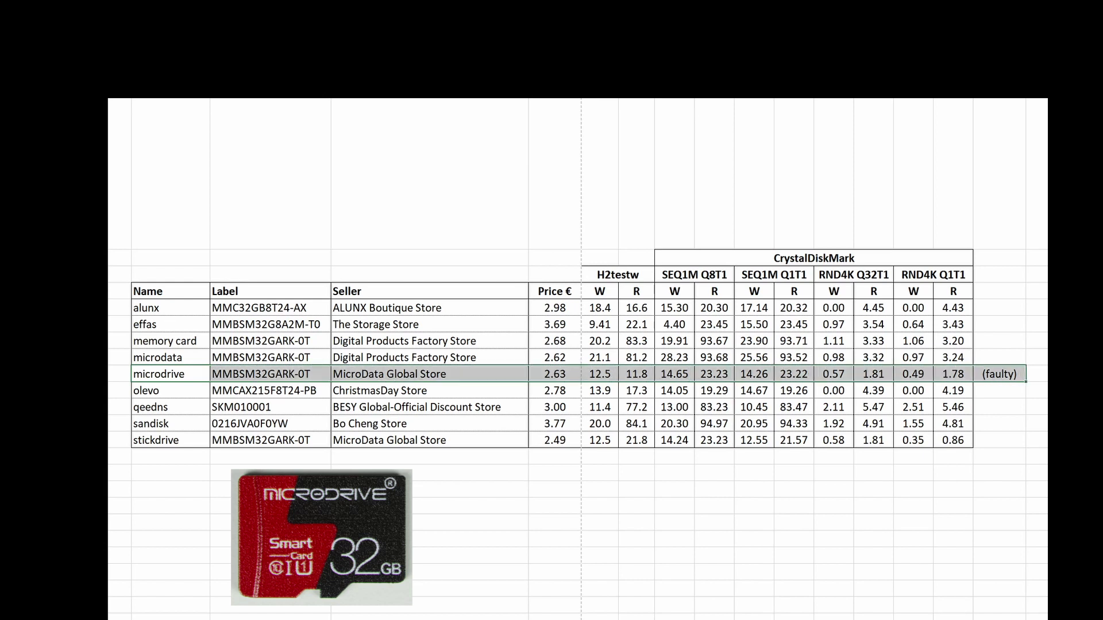
{"action": "key", "text": "ctrl+1"}
{"action": "key", "text": "alt+k"}
{"action": "key", "text": "Return"}
{"action": "left_click", "coordinate": [470, 588]}
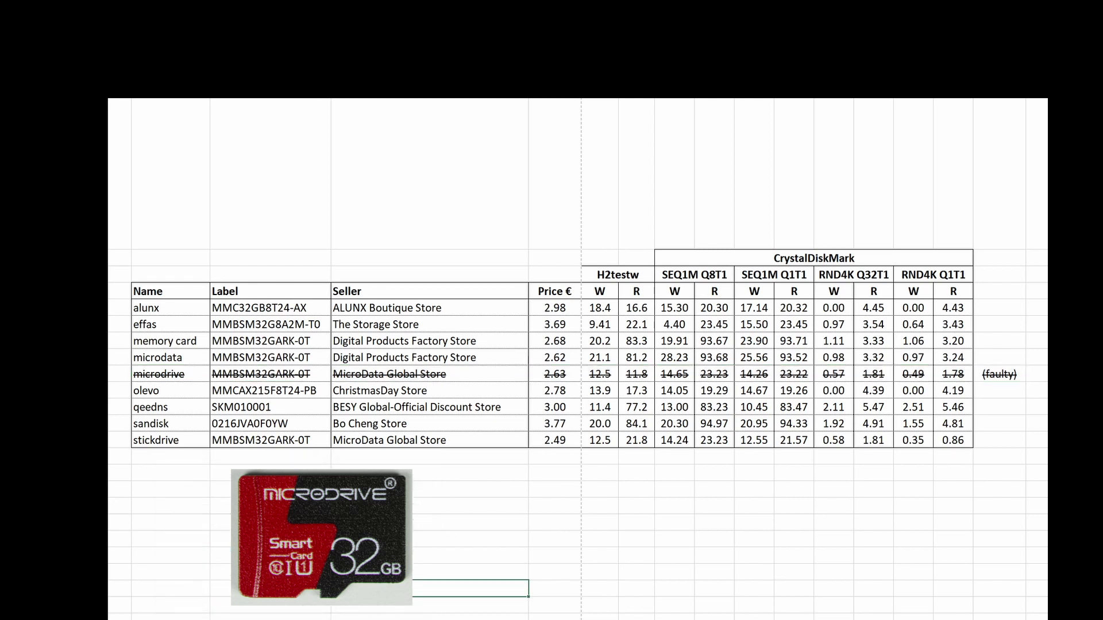
- Compare the microdrive and stickdrive rows and the cards sharing the label MMBSM32GARK-0T
{"action": "left_click", "coordinate": [636, 506]}
{"action": "left_click_drag", "start_coordinate": [429, 341], "coordinate": [429, 357]}
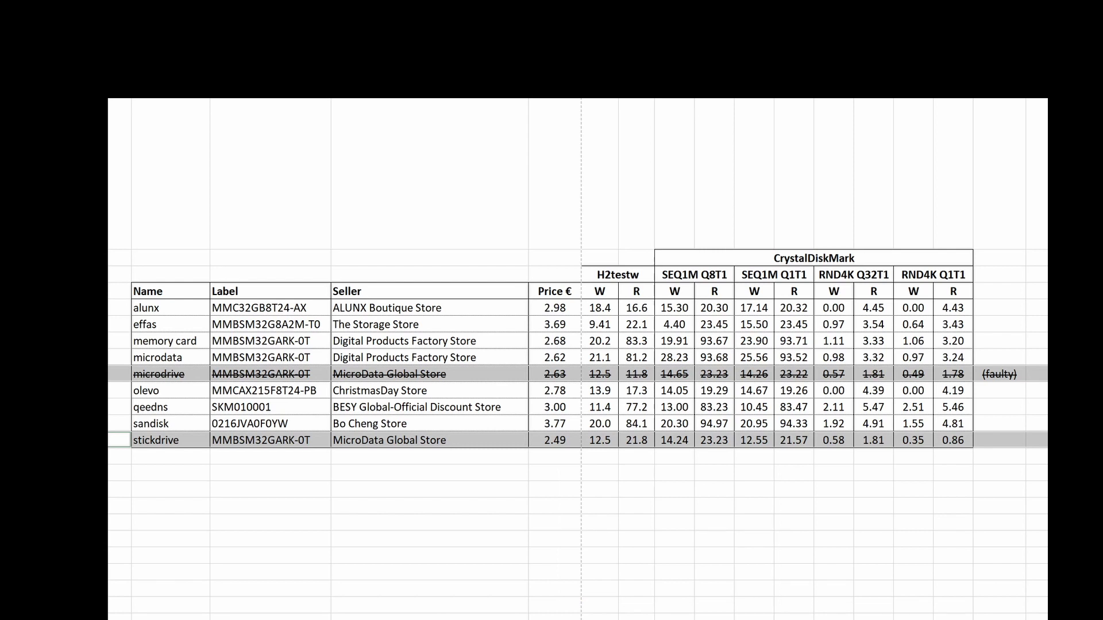
{"action": "left_click", "coordinate": [270, 374]}
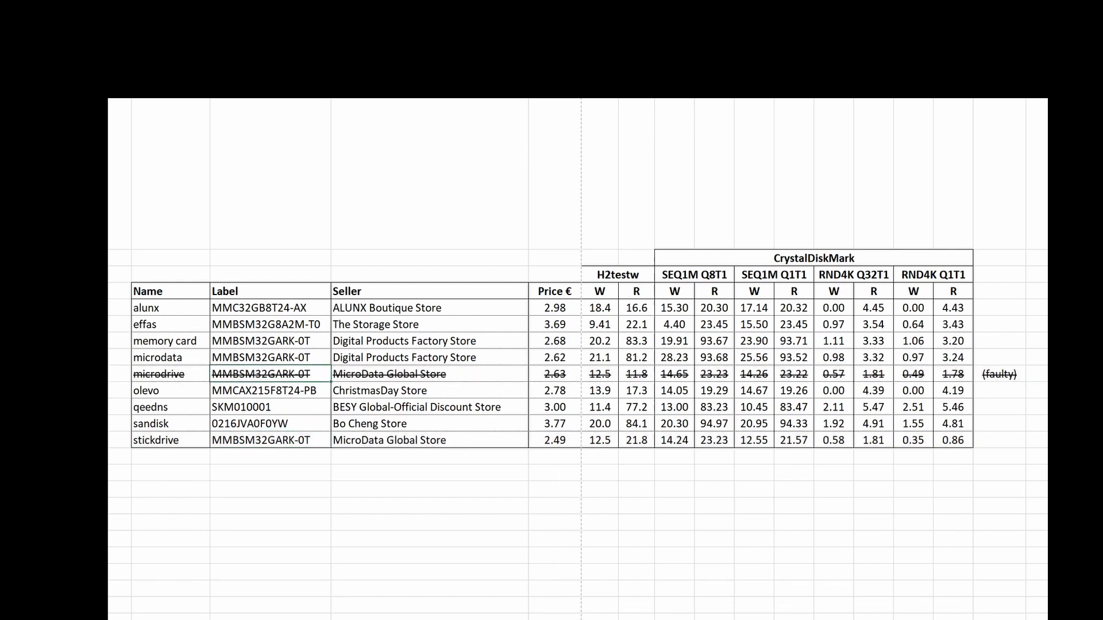
{"action": "left_click", "coordinate": [270, 440]}
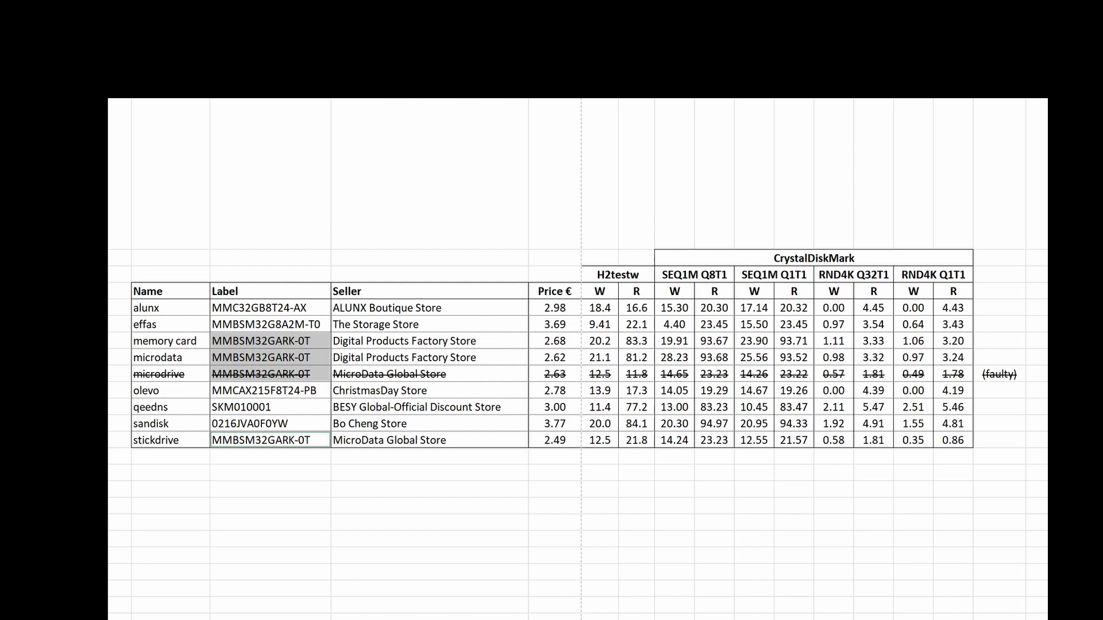
{"action": "left_click", "coordinate": [554, 440]}
{"action": "left_click", "coordinate": [429, 522]}
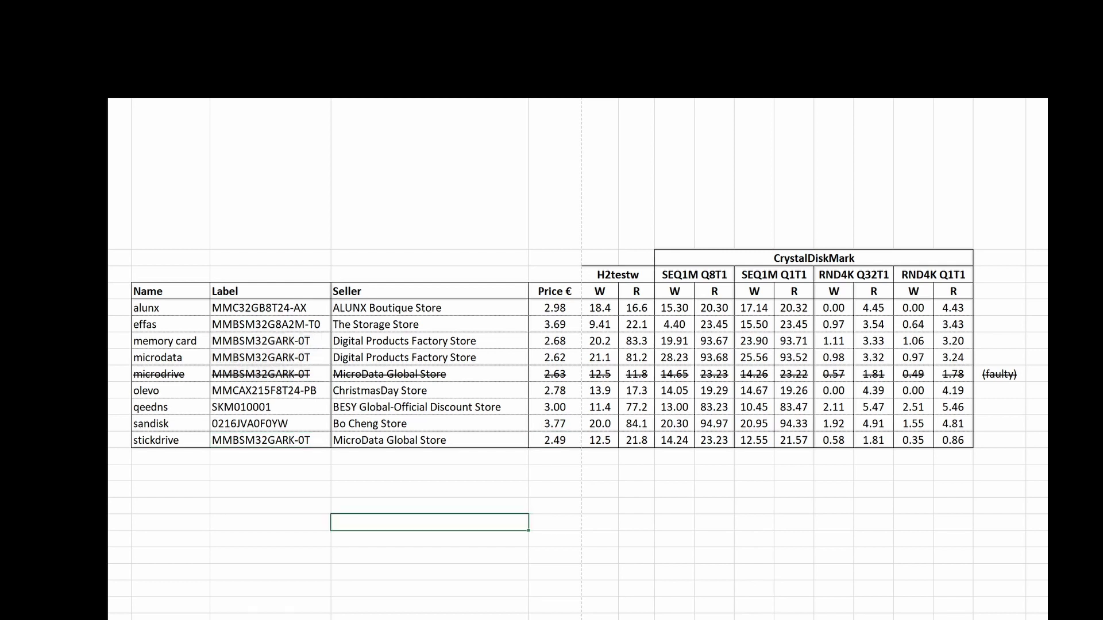
- Compare sellers, prices and H2testw speeds among the MMBSM32GARK-0T cards from Digital Products Factory Store and MicroData Global Store
{"action": "left_click_drag", "start_coordinate": [429, 341], "coordinate": [429, 357]}
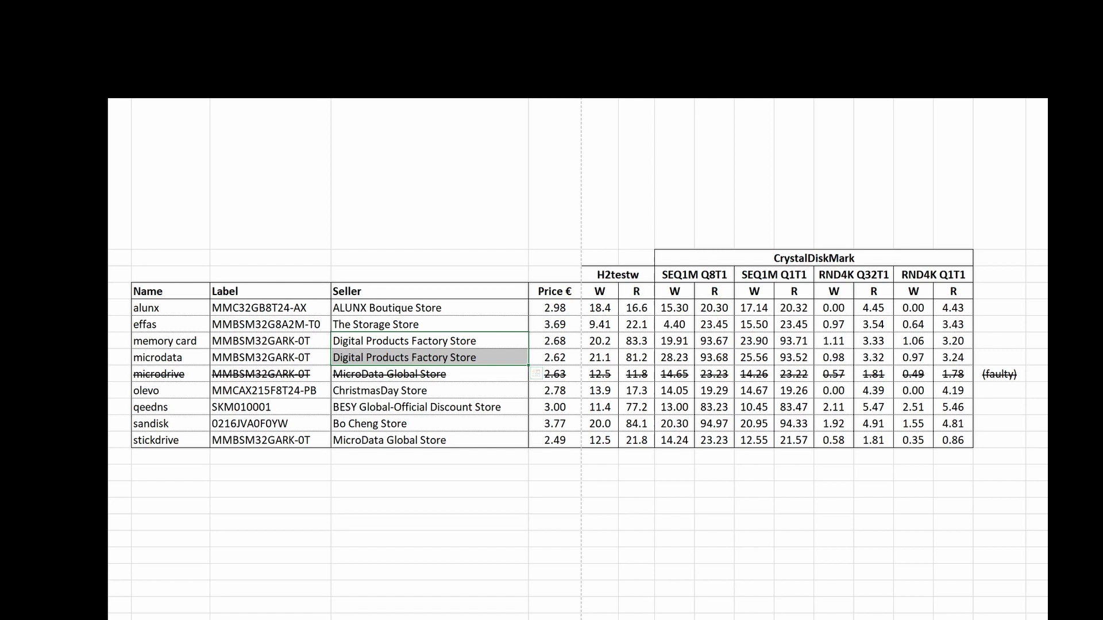
{"action": "left_click_drag", "start_coordinate": [600, 341], "coordinate": [637, 358]}
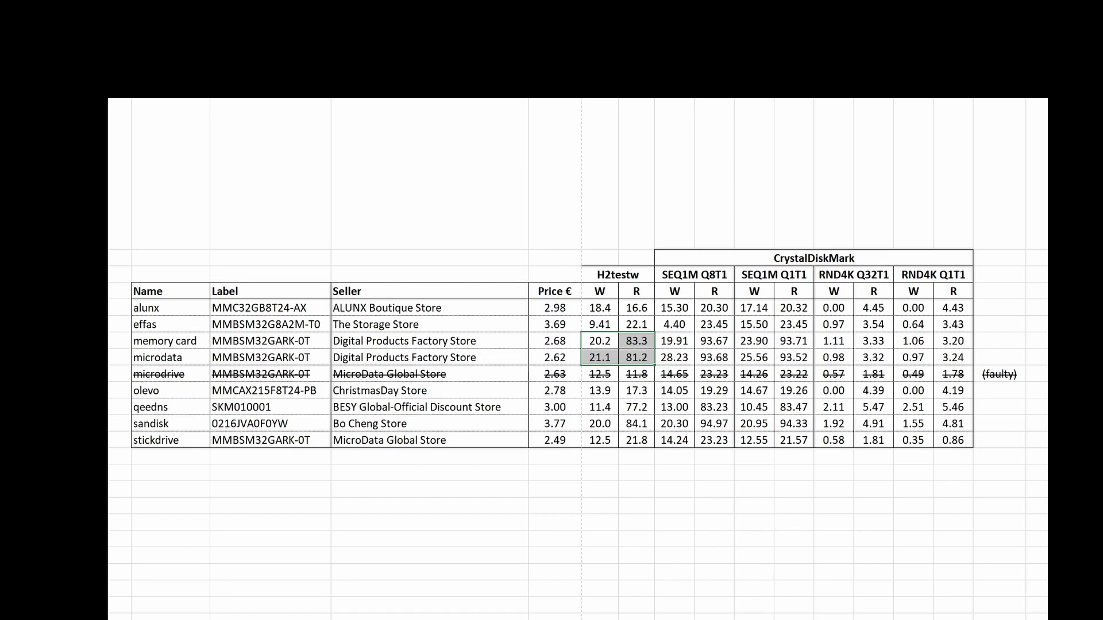
{"action": "left_click", "coordinate": [429, 440]}
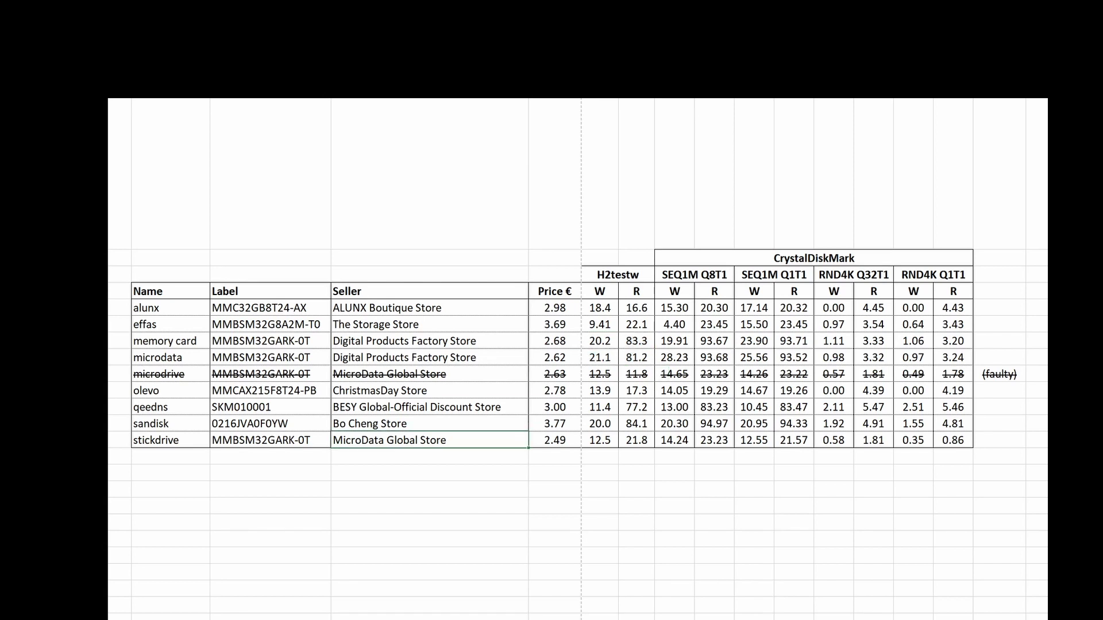
{"action": "left_click", "coordinate": [429, 374], "text": "ctrl"}
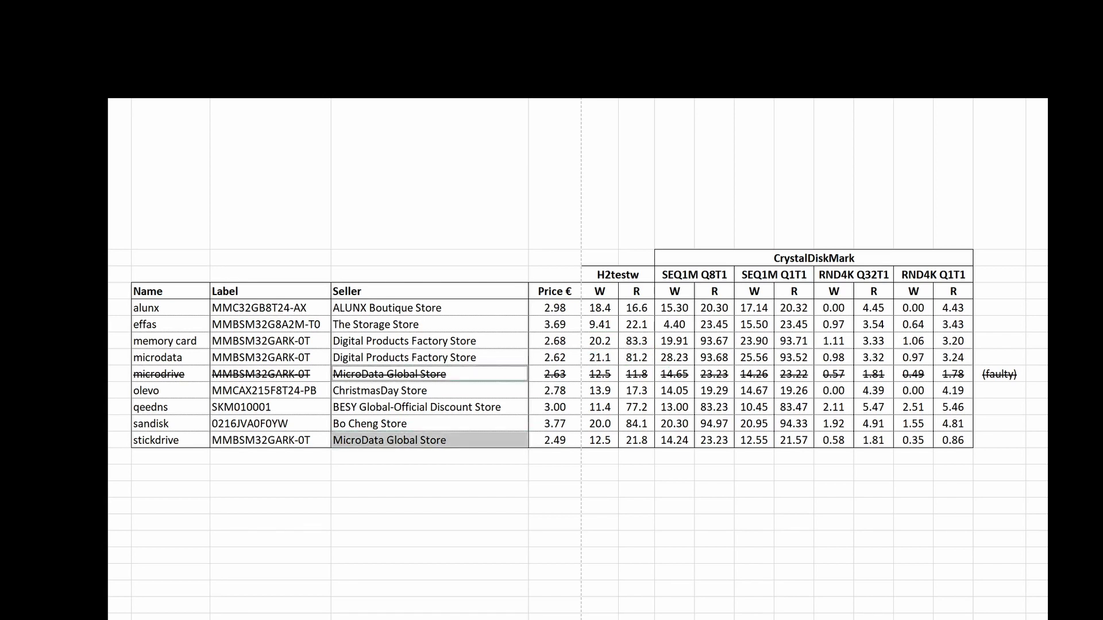
{"action": "left_click_drag", "start_coordinate": [554, 374], "coordinate": [599, 374]}
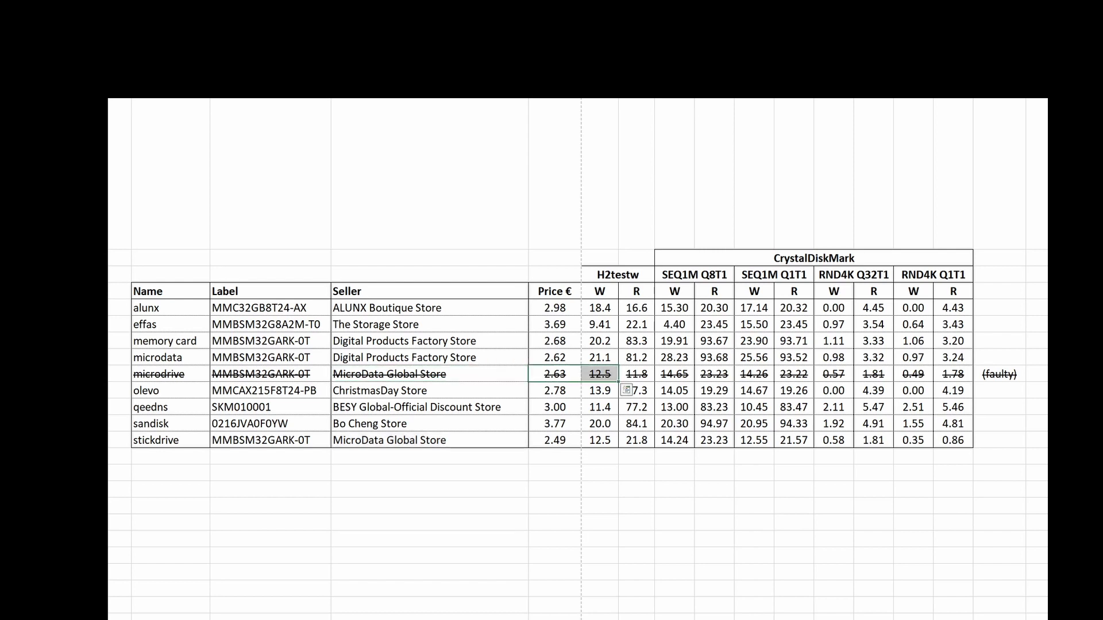
{"action": "left_click_drag", "start_coordinate": [555, 440], "coordinate": [600, 440], "text": "ctrl"}
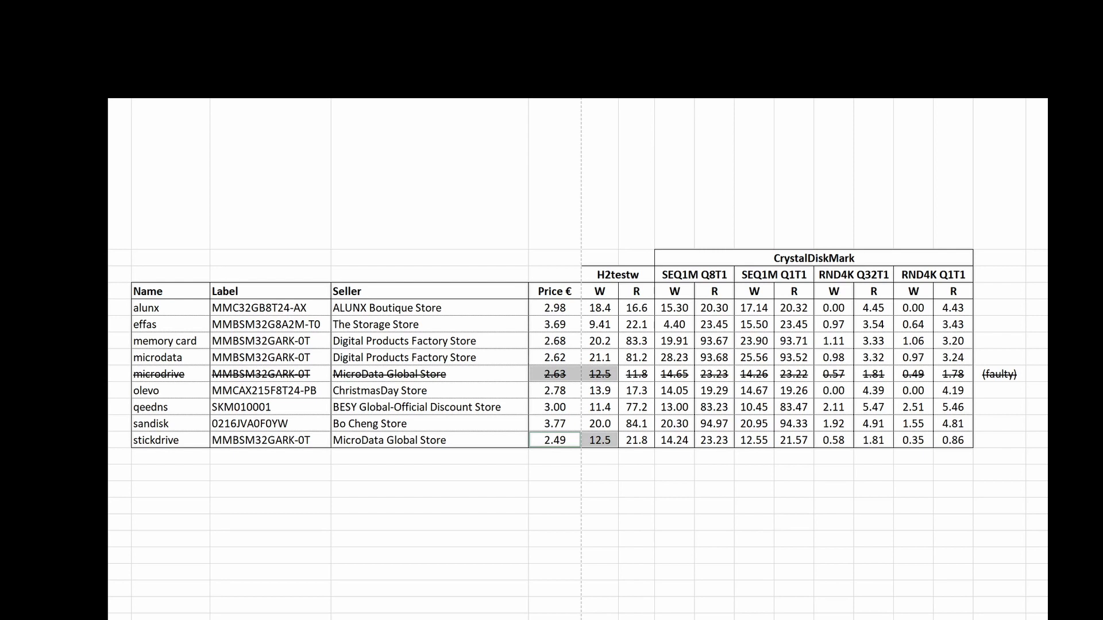
{"action": "left_click", "coordinate": [429, 341]}
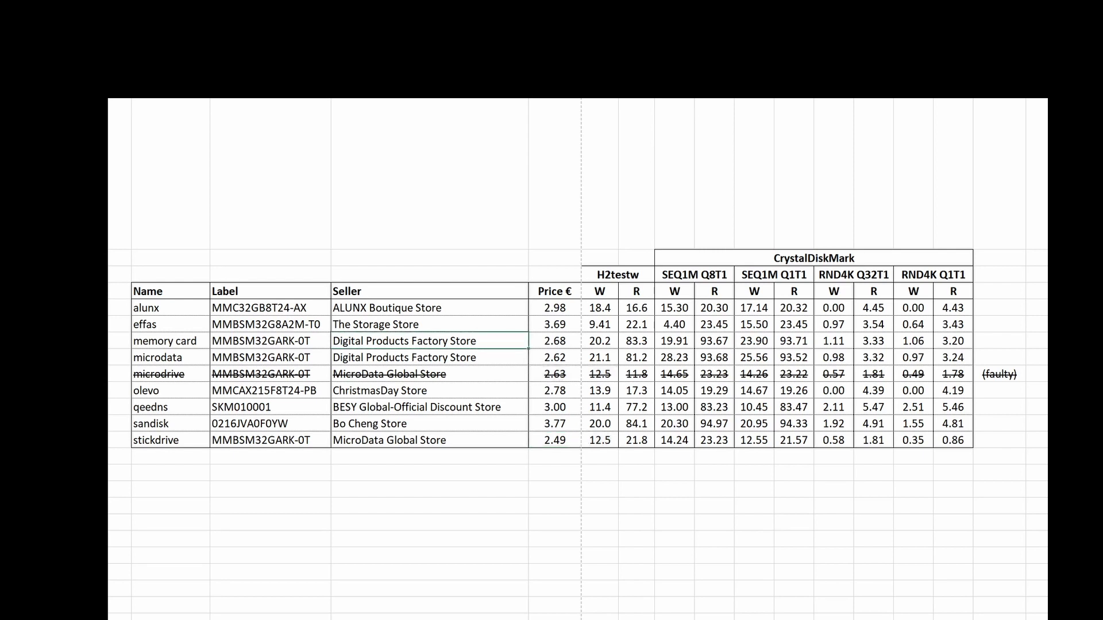
{"action": "left_click_drag", "start_coordinate": [270, 341], "coordinate": [270, 357]}
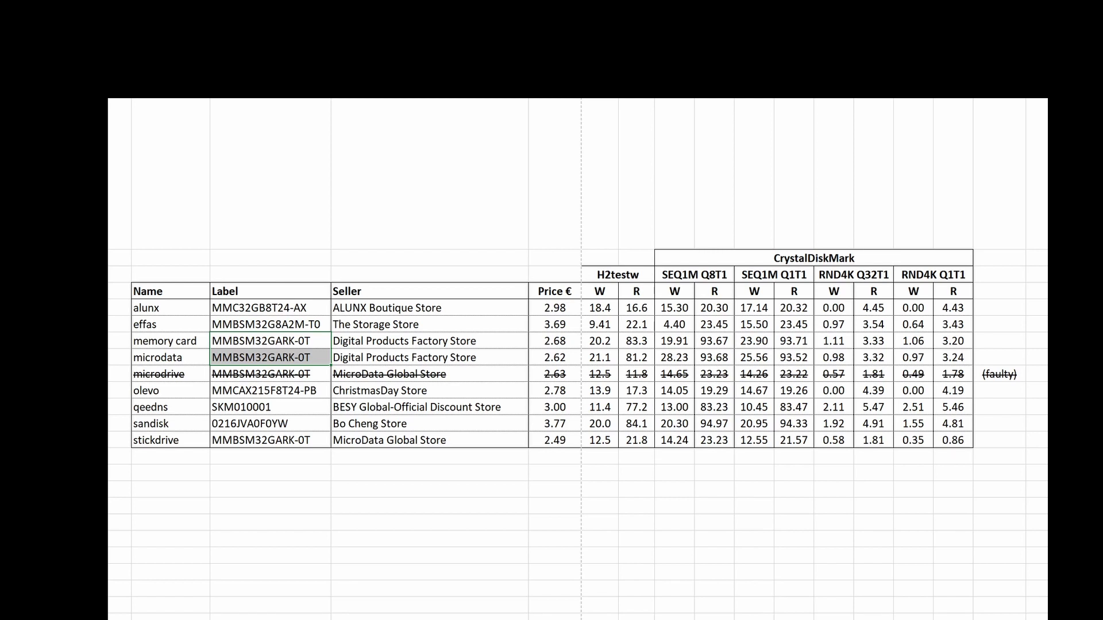
{"action": "left_click", "coordinate": [599, 488]}
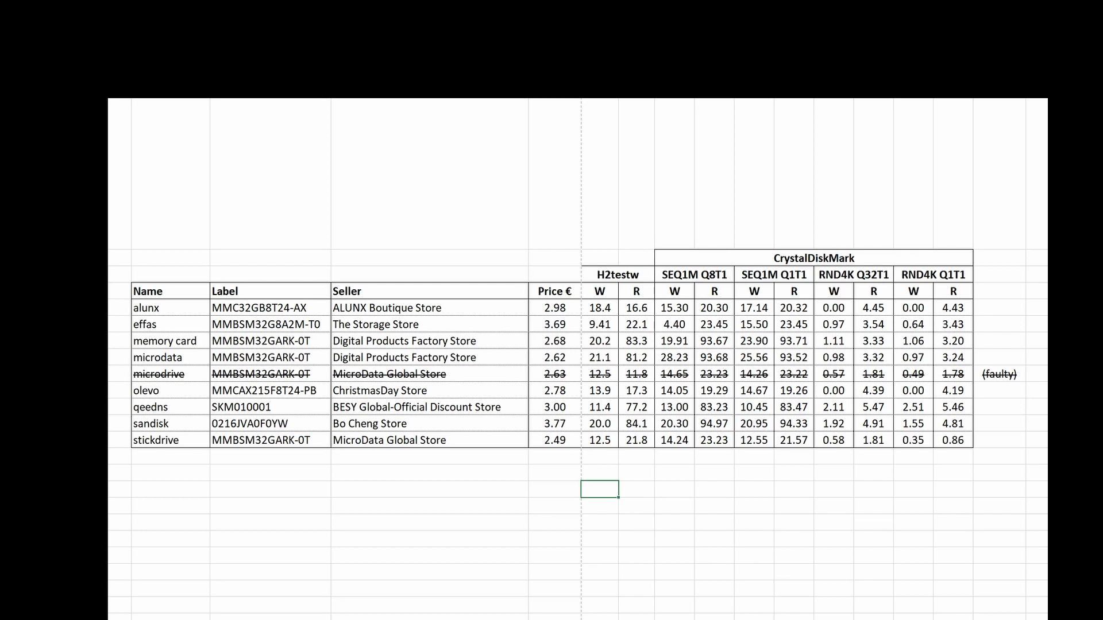
- Enter the rating ***** beside the sandisk card's results and select its entire row
{"action": "left_click", "coordinate": [999, 423]}
{"action": "type", "text": "*****"}
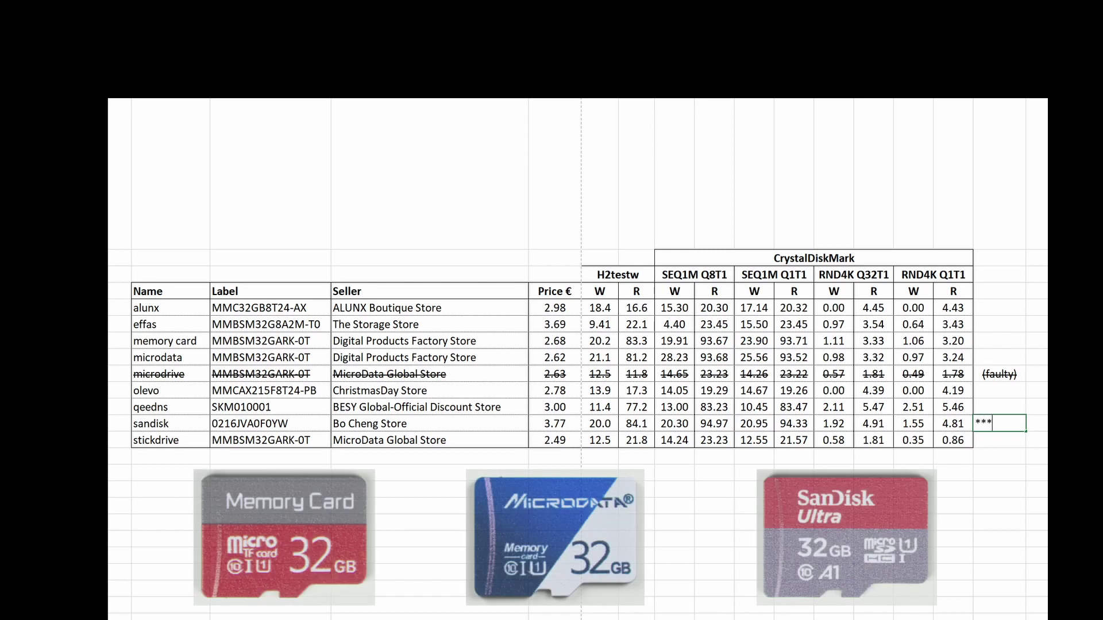
{"action": "left_click", "coordinate": [999, 472]}
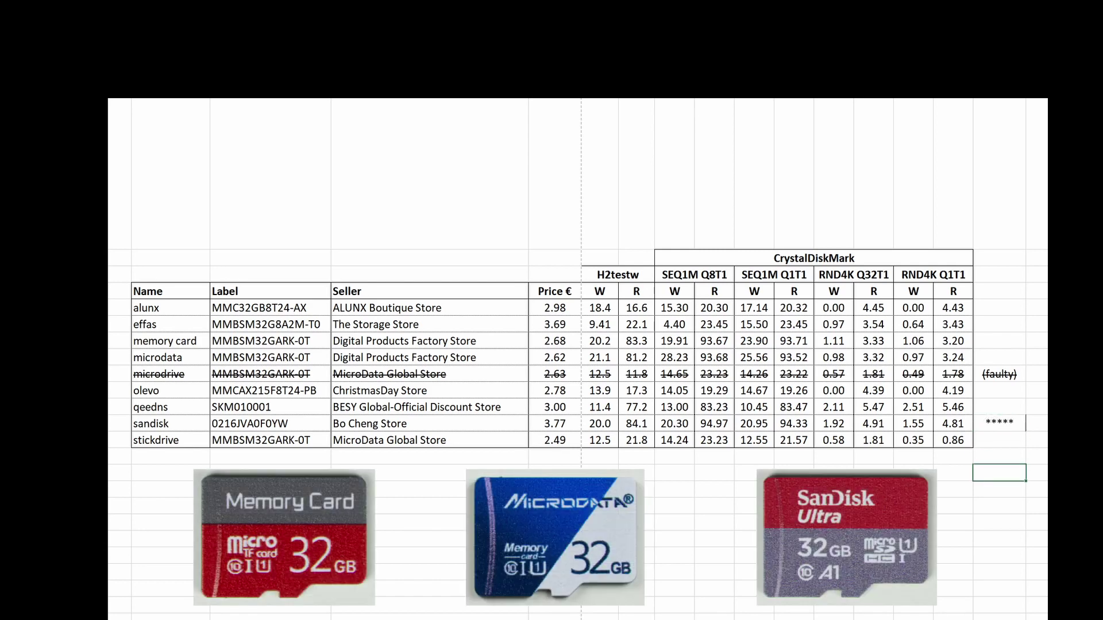
{"action": "left_click", "coordinate": [170, 423]}
{"action": "left_click", "coordinate": [102, 424]}
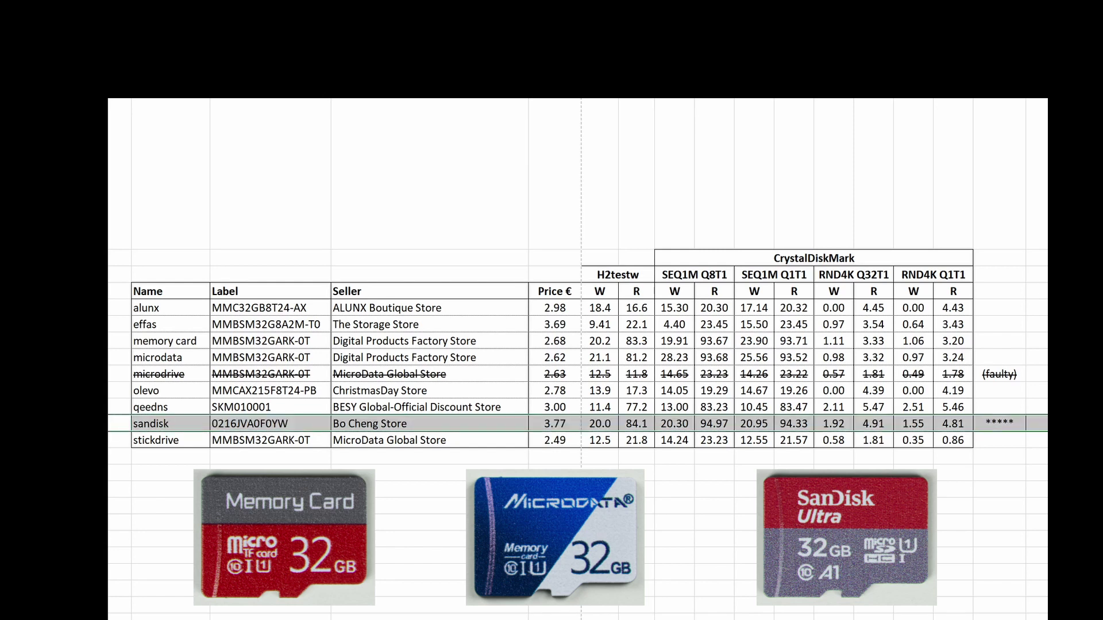